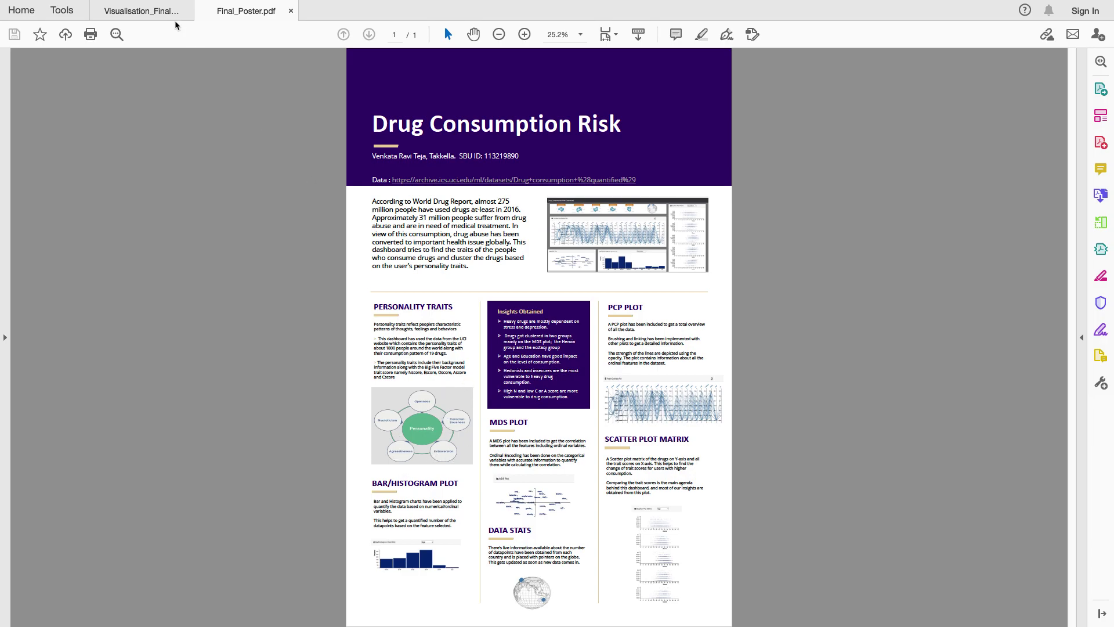
# - Highlight the traits Neuroticism, Openness and Extraversion one by one in the Visualisation_Final report, and return to Final_Poster.pdf
pyautogui.click(133, 14)
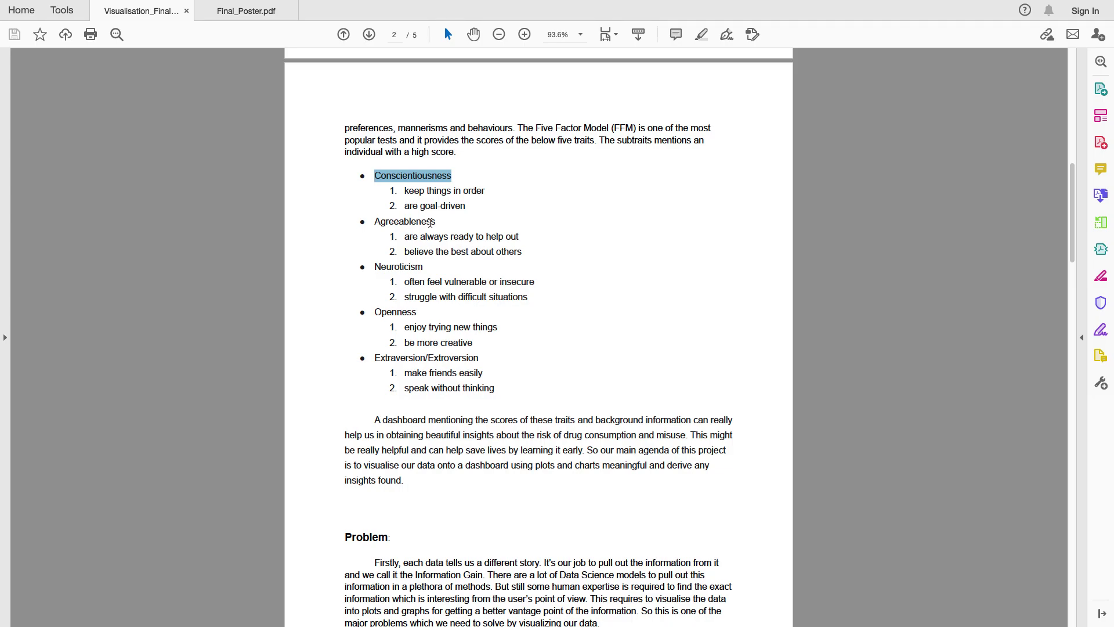
pyautogui.doubleClick(401, 268)
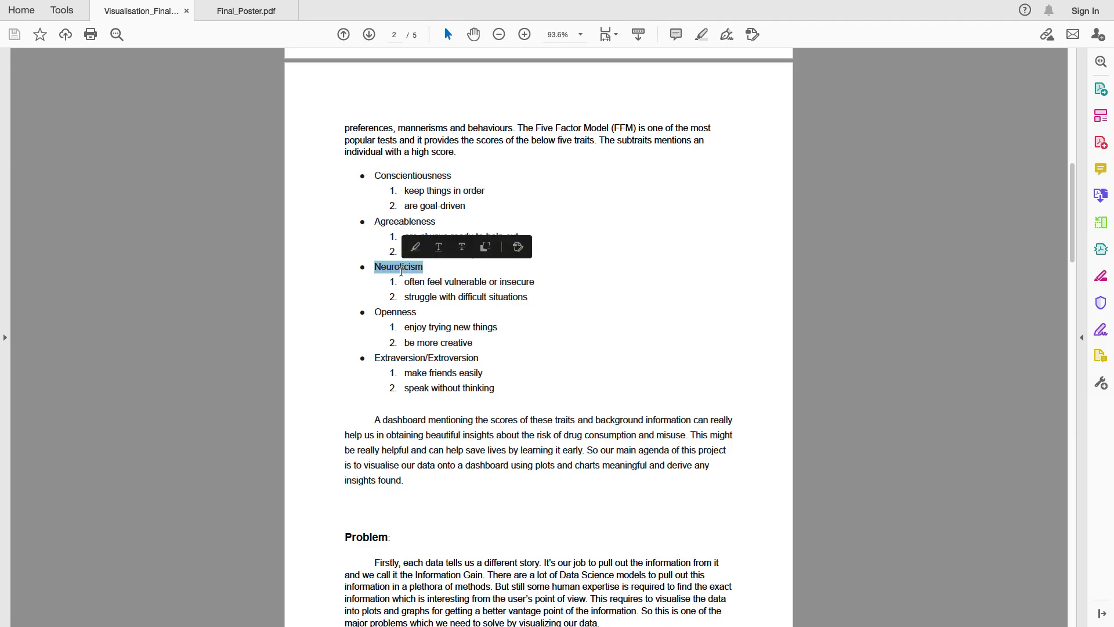
pyautogui.doubleClick(404, 311)
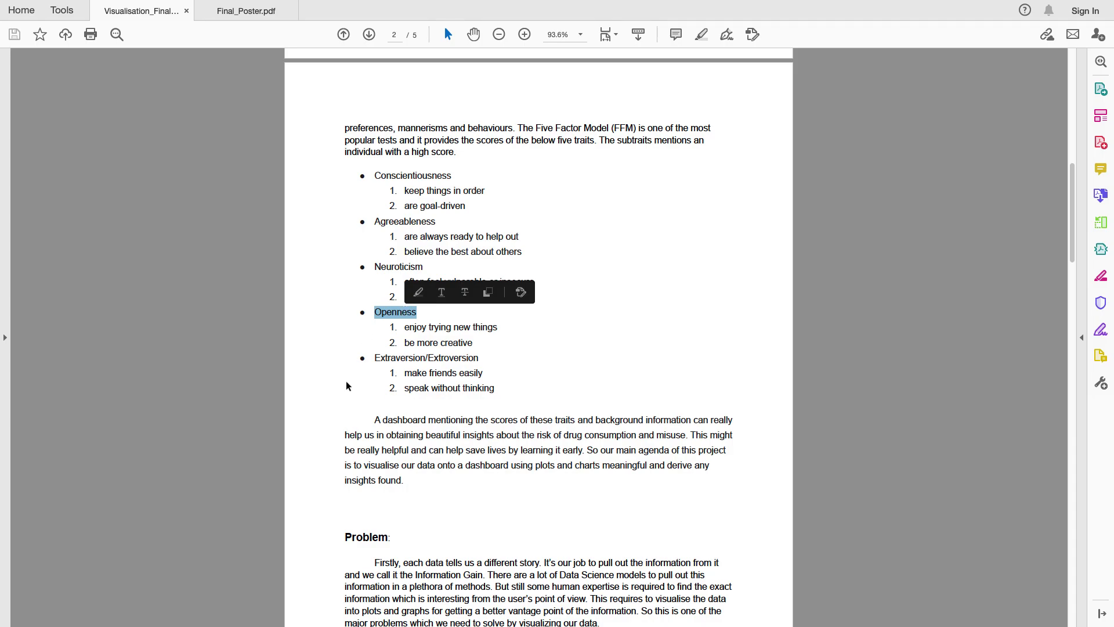
pyautogui.doubleClick(406, 362)
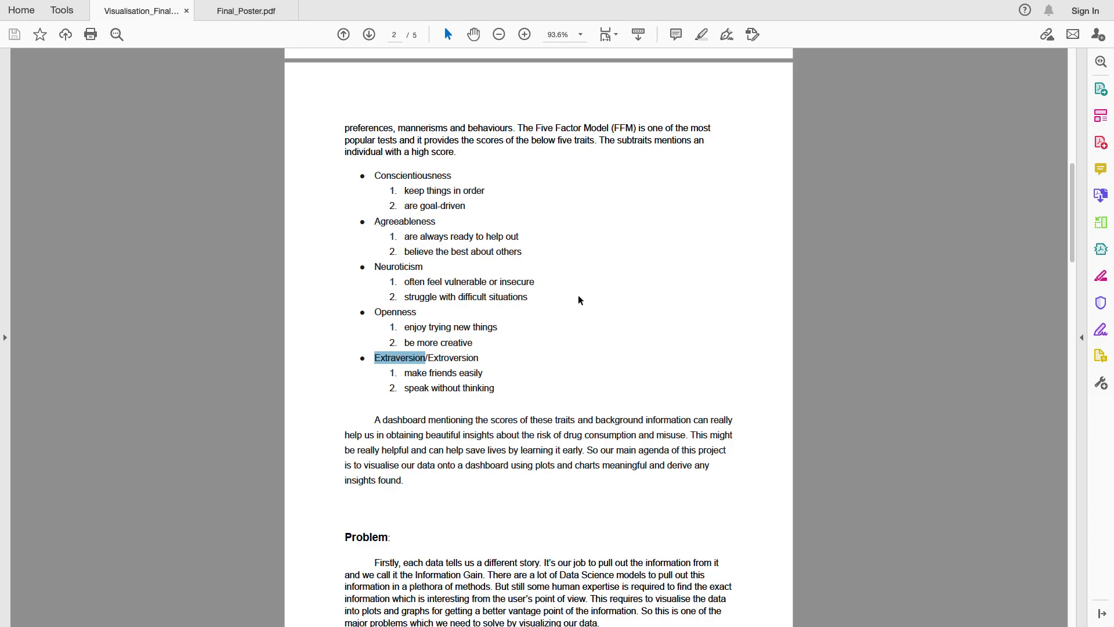
pyautogui.click(246, 9)
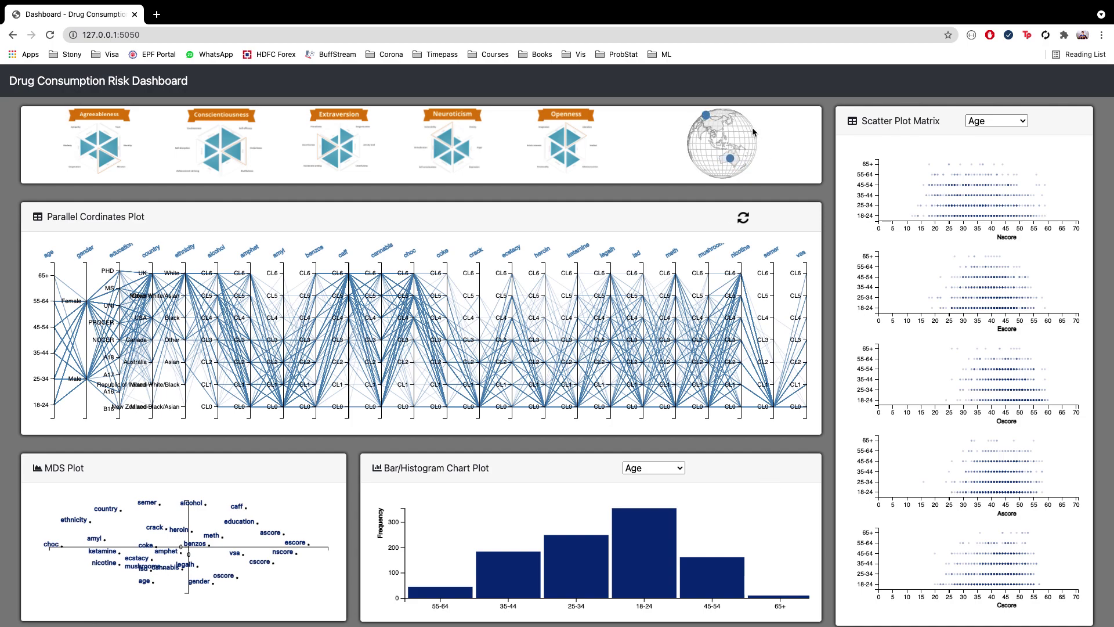
# - Examine the globe and the age histogram on the browser dashboard, and view the variable choices of the Scatter Plot Matrix
pyautogui.moveTo(705, 118)
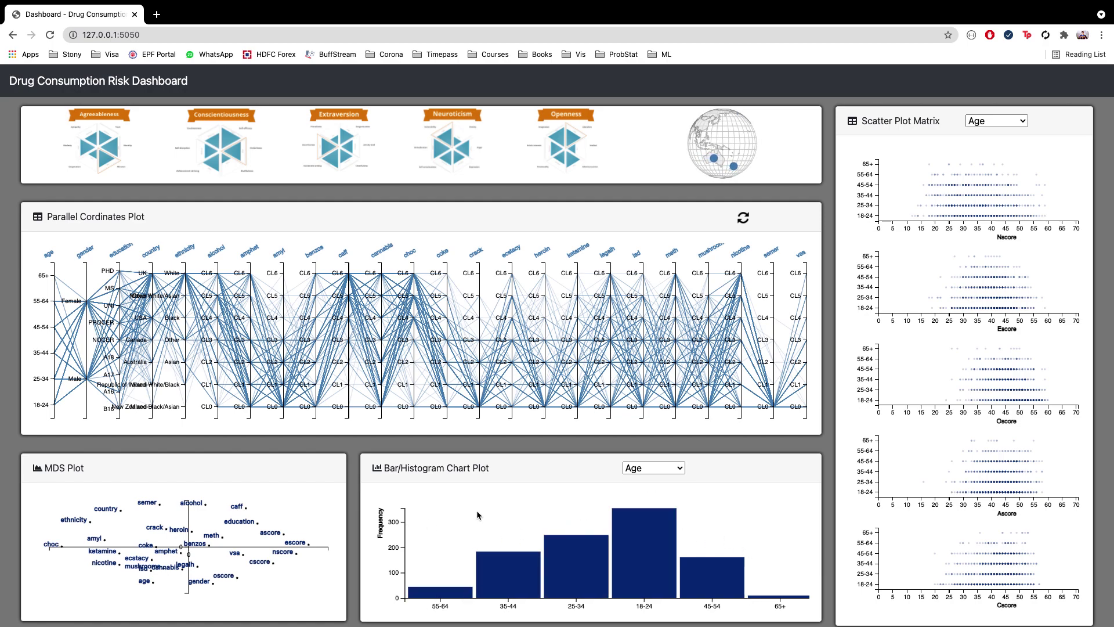
pyautogui.moveTo(565, 571)
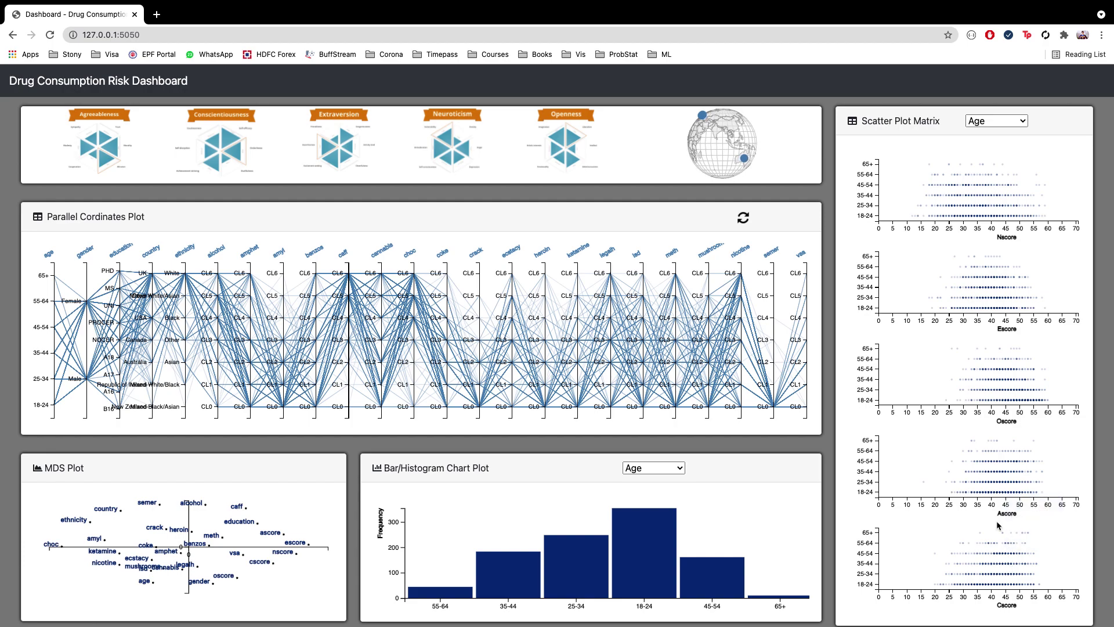
pyautogui.click(992, 121)
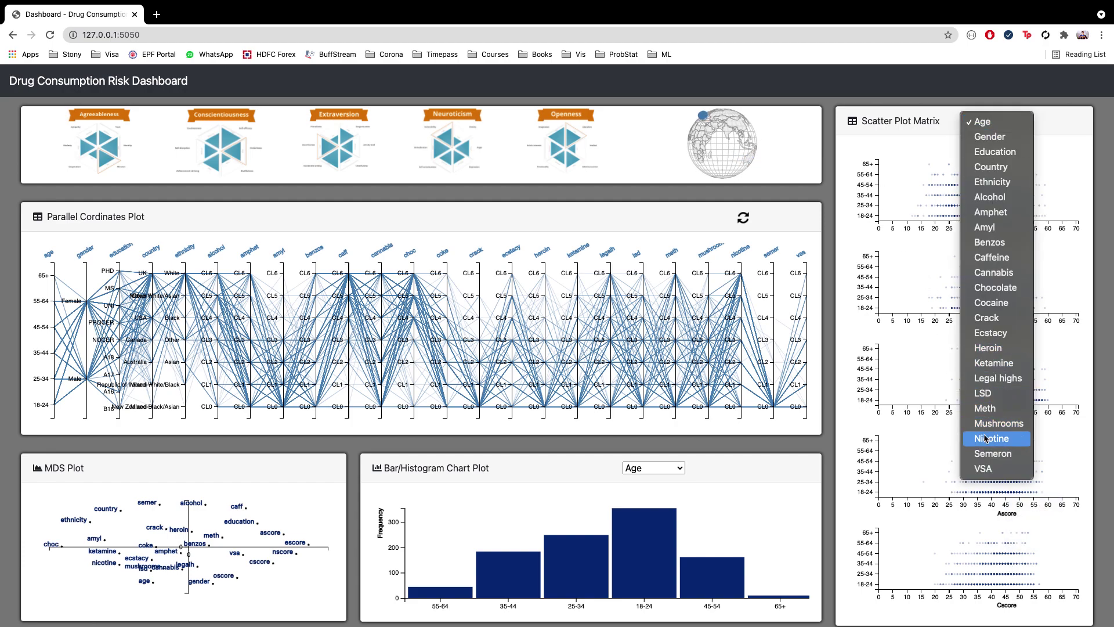
pyautogui.click(936, 224)
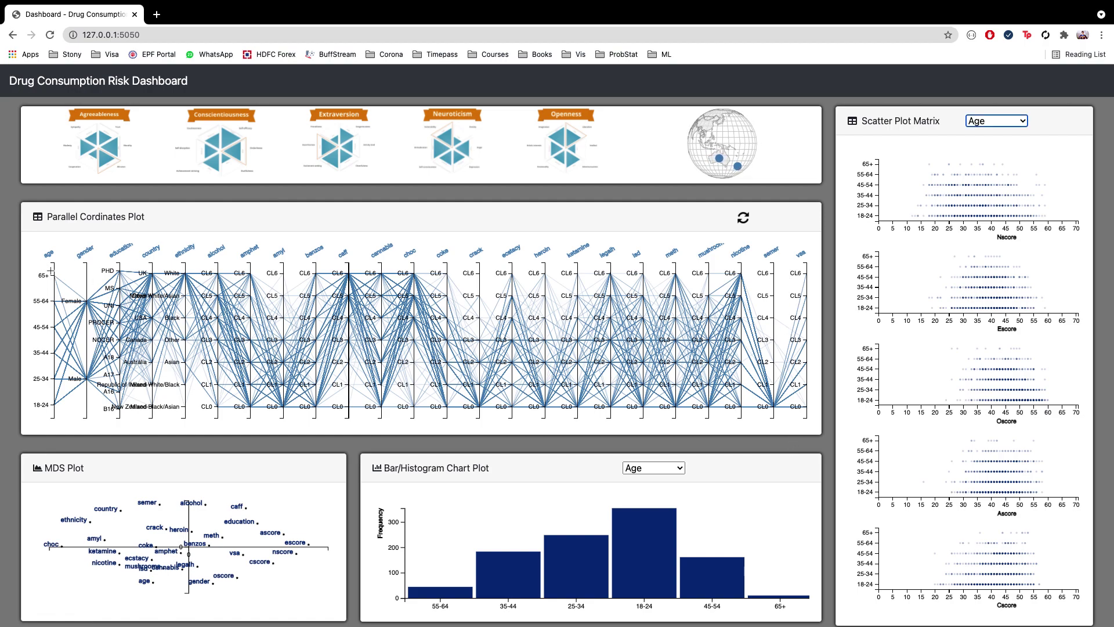
# - Filter the parallel coordinates plot on its age axis by each group in turn: 65+, 55-64, 45-54, 35-44, 25-34 and 18-24
pyautogui.moveTo(55, 280); pyautogui.dragTo(54, 272)
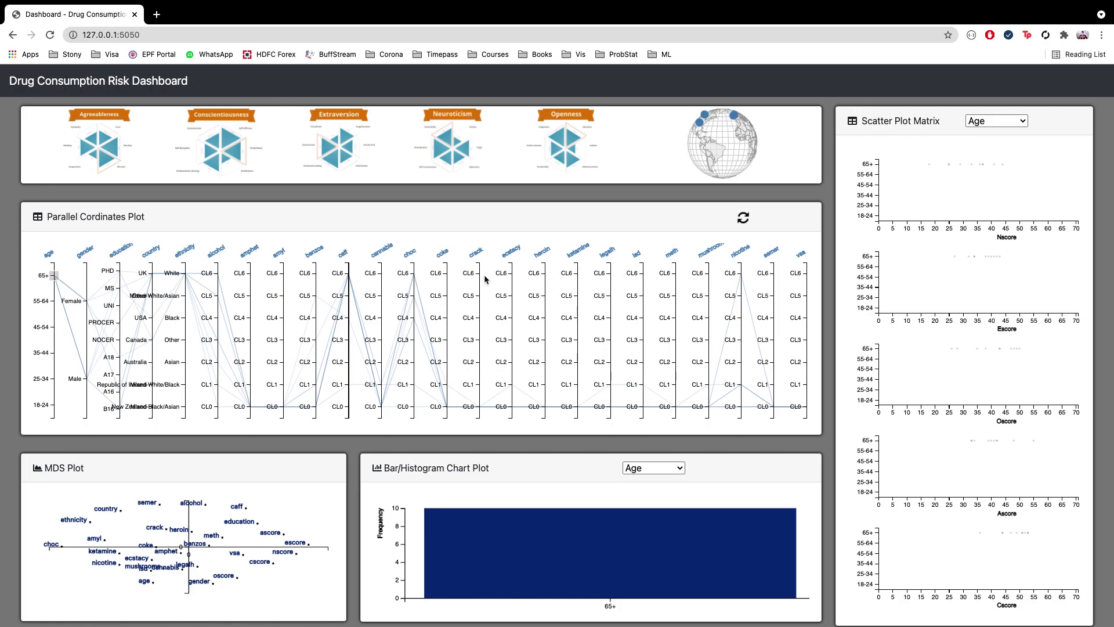
pyautogui.moveTo(553, 554)
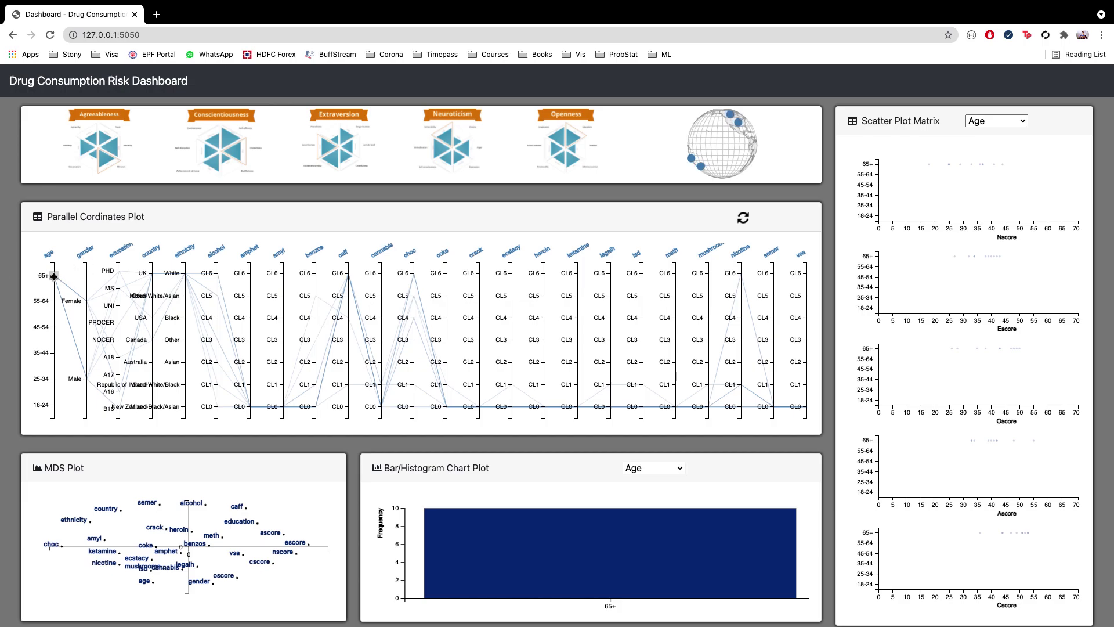
pyautogui.moveTo(54, 276); pyautogui.dragTo(54, 302)
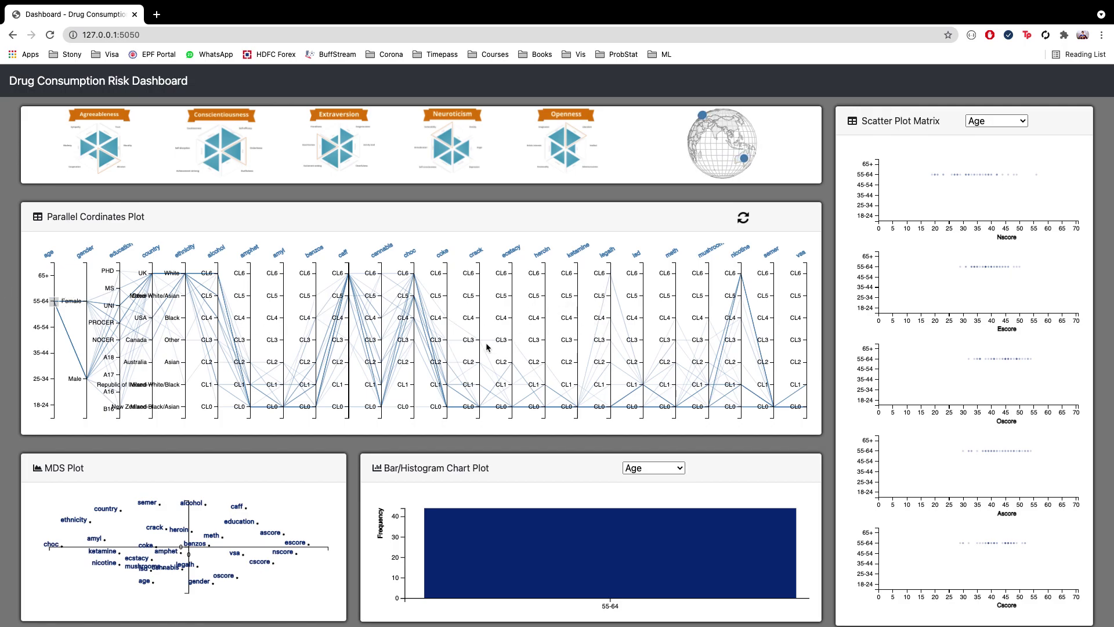
pyautogui.moveTo(54, 301); pyautogui.dragTo(54, 328)
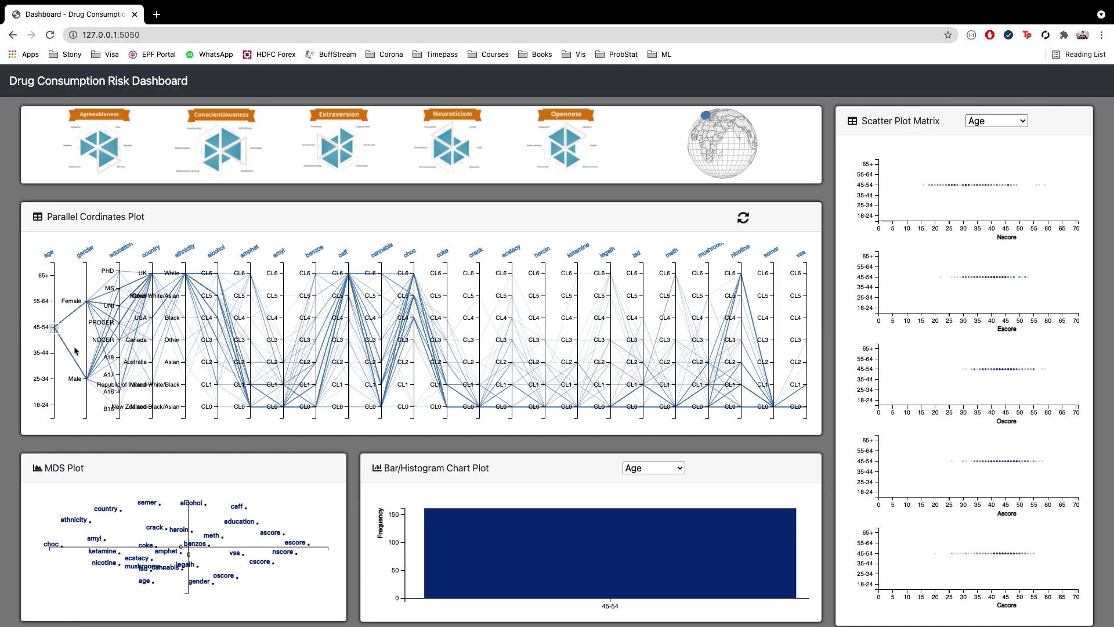
pyautogui.moveTo(642, 531)
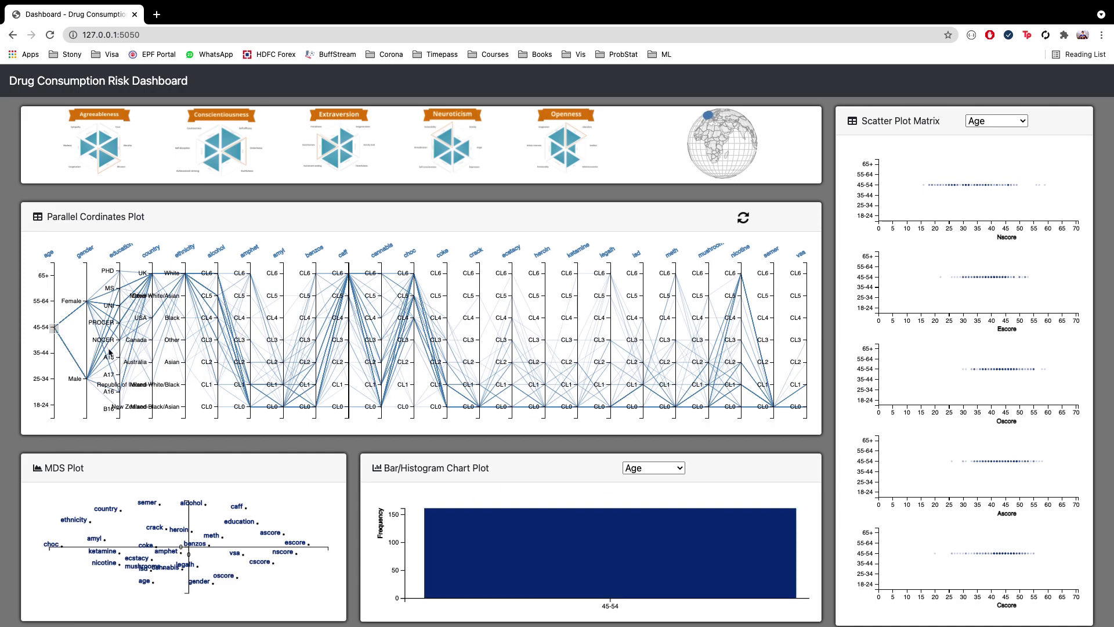
pyautogui.moveTo(54, 328); pyautogui.dragTo(51, 355)
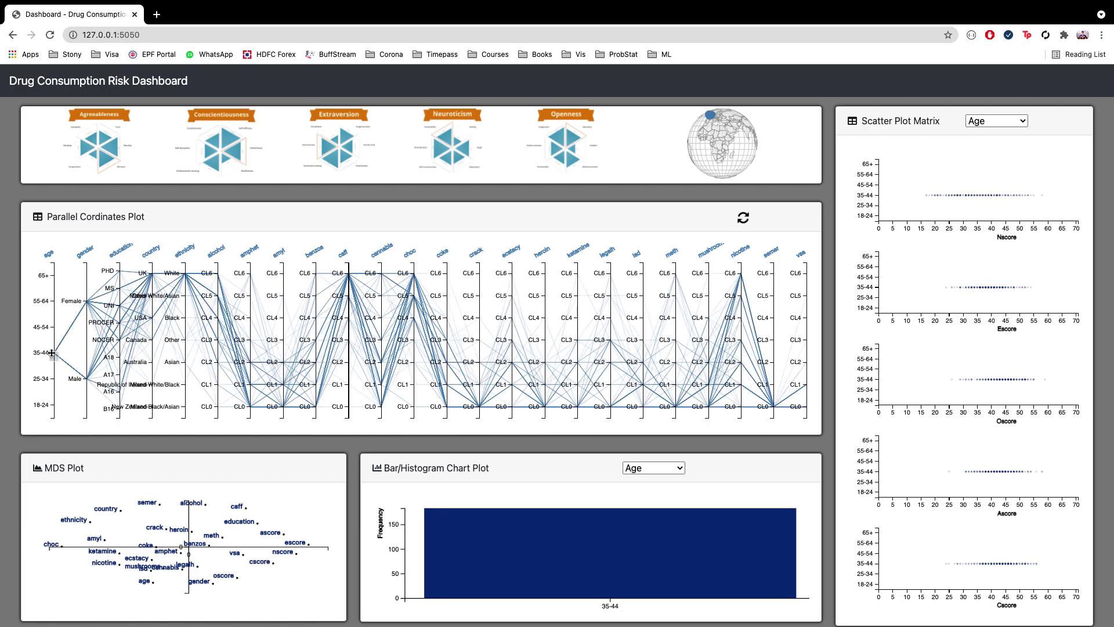
pyautogui.moveTo(693, 586)
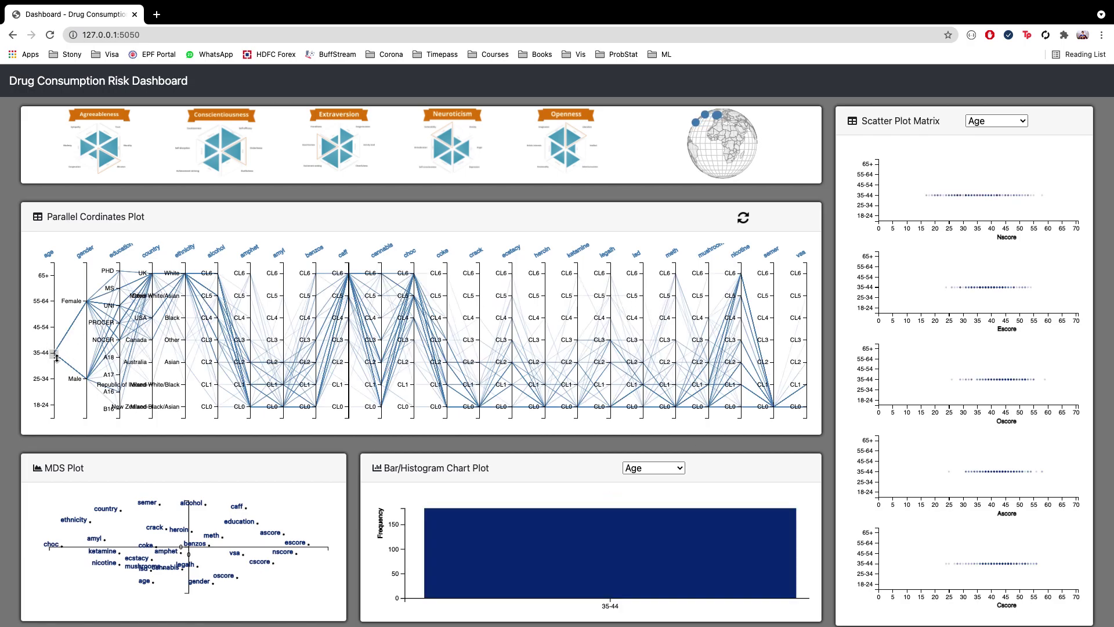
pyautogui.moveTo(54, 353); pyautogui.dragTo(54, 377)
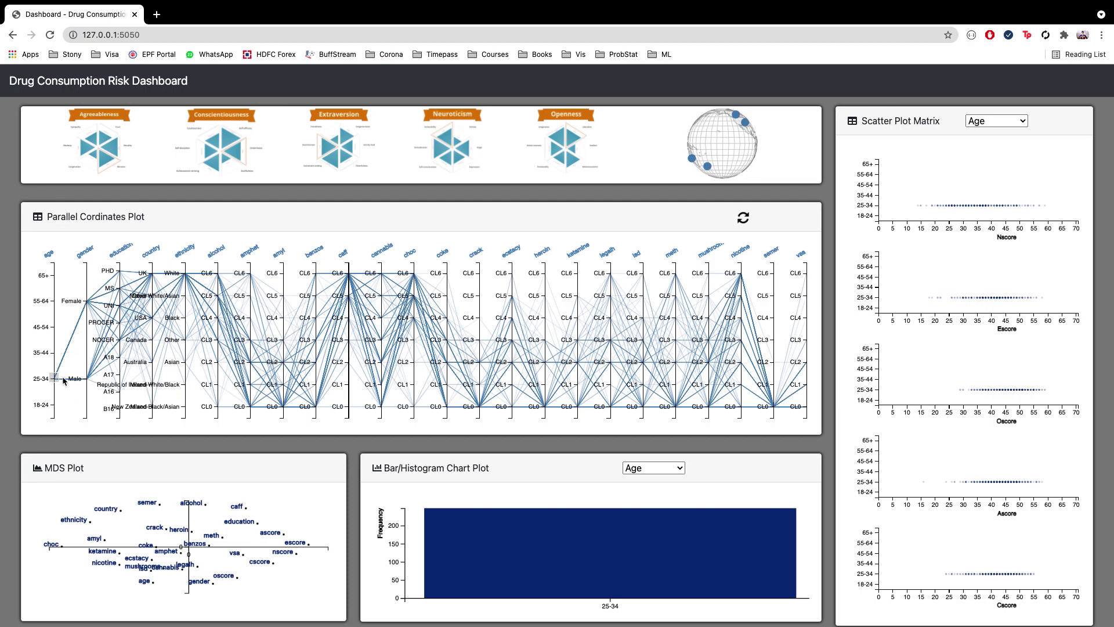
pyautogui.moveTo(54, 378); pyautogui.dragTo(53, 407)
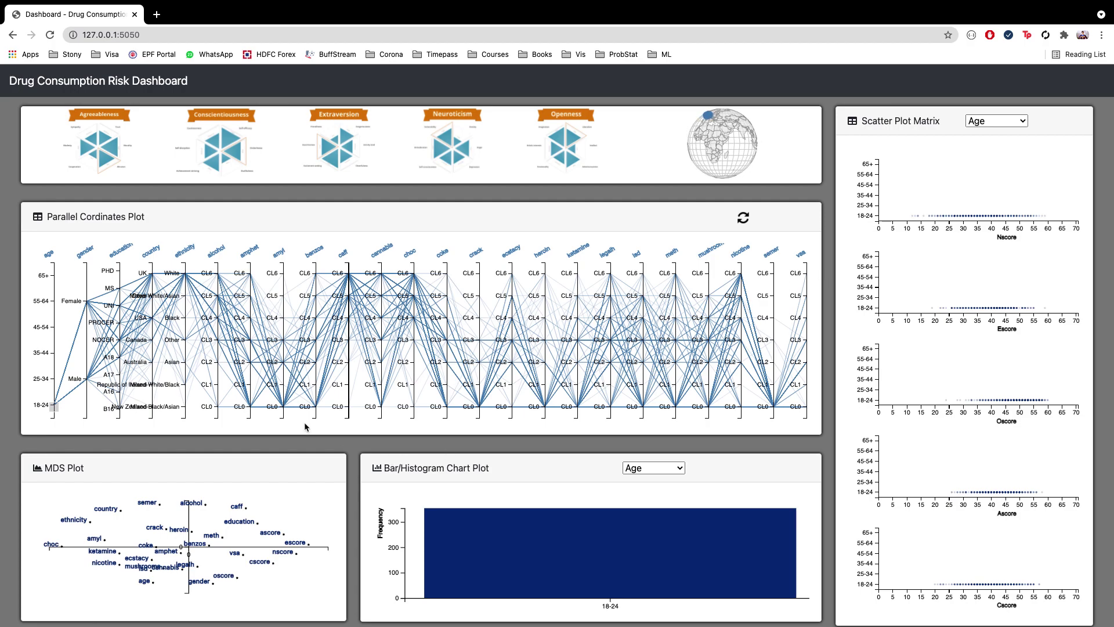
# - Widen the age filter to cover both 18-24 and 25-34, and reset the parallel coordinates plot
pyautogui.moveTo(50, 405); pyautogui.dragTo(52, 376)
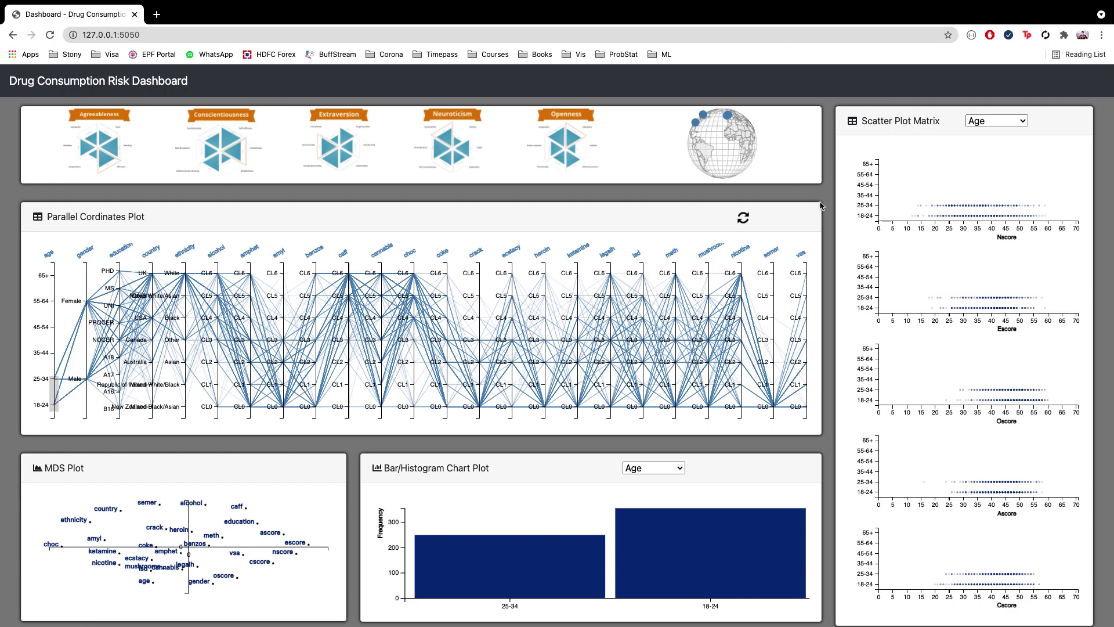
pyautogui.click(742, 219)
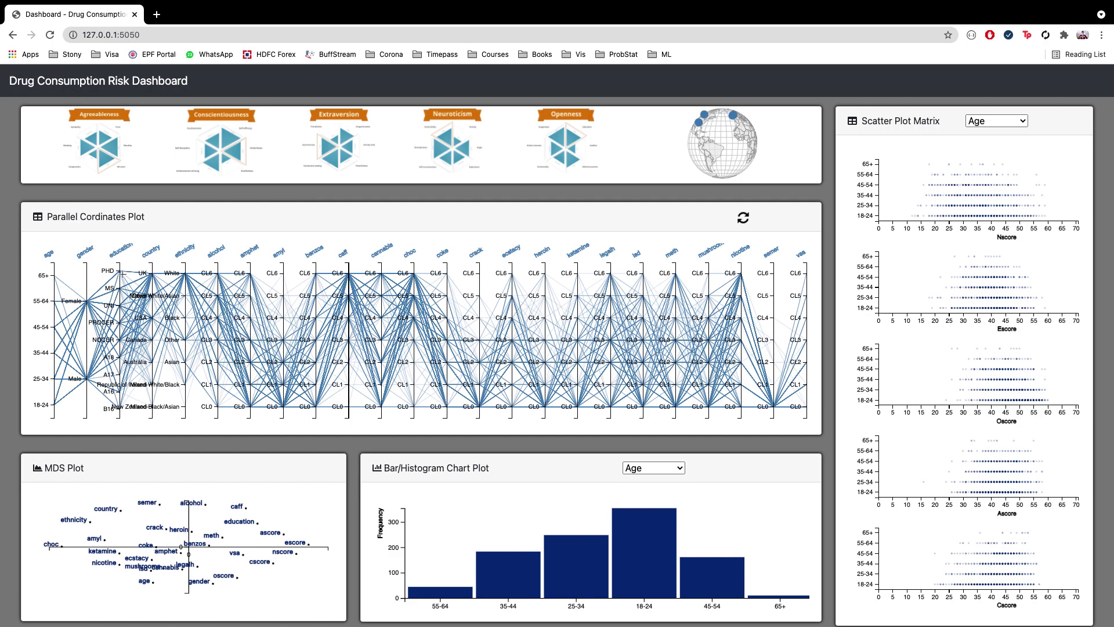
# - Filter the parallel coordinates plot on its education axis by PHD, MS, UNI, NOCER and PROCER in turn
pyautogui.click(120, 272)
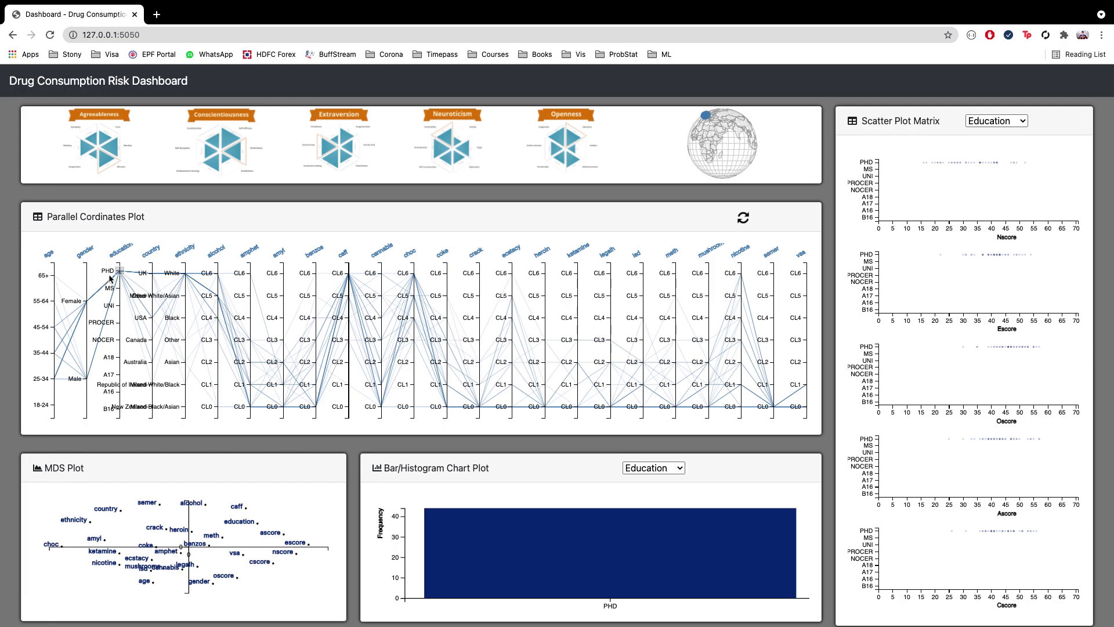
pyautogui.moveTo(119, 271); pyautogui.dragTo(119, 289)
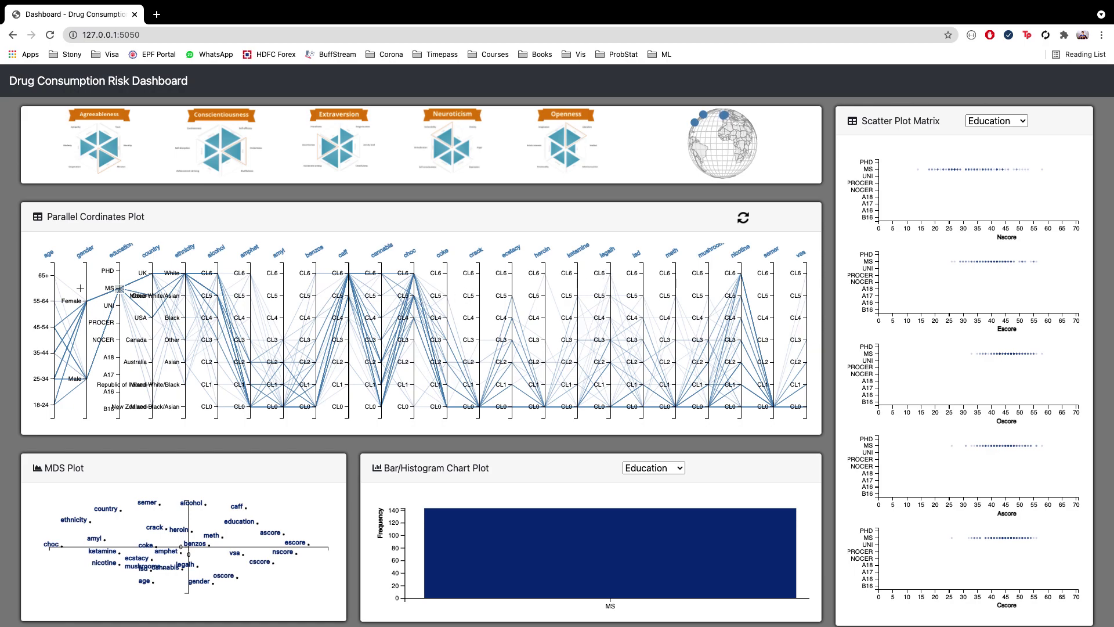
pyautogui.click(119, 305)
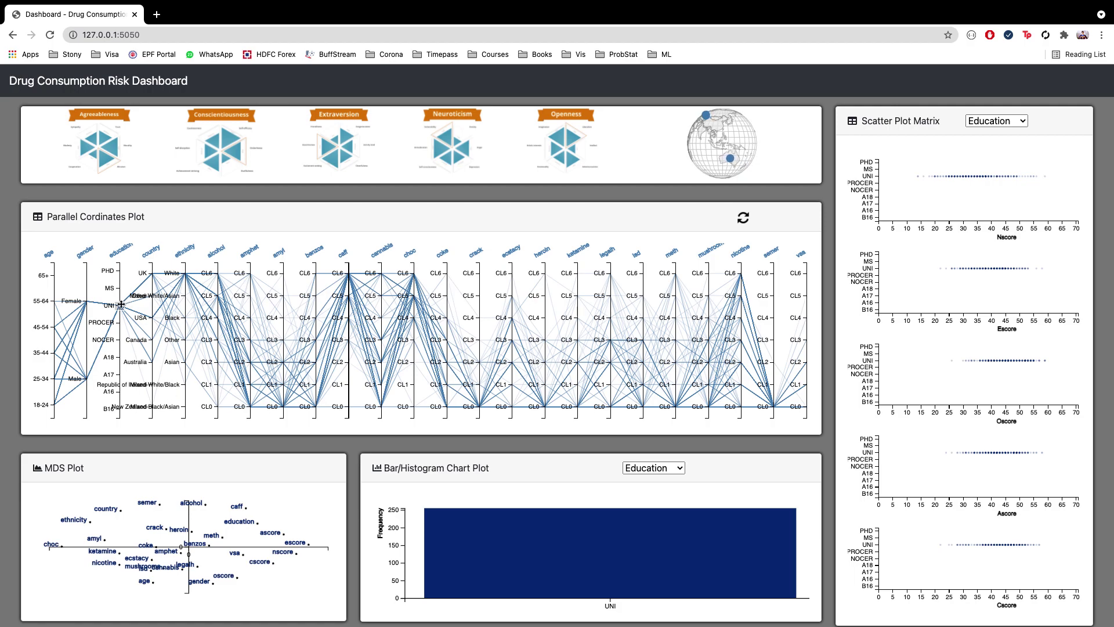
pyautogui.moveTo(120, 311); pyautogui.dragTo(120, 341)
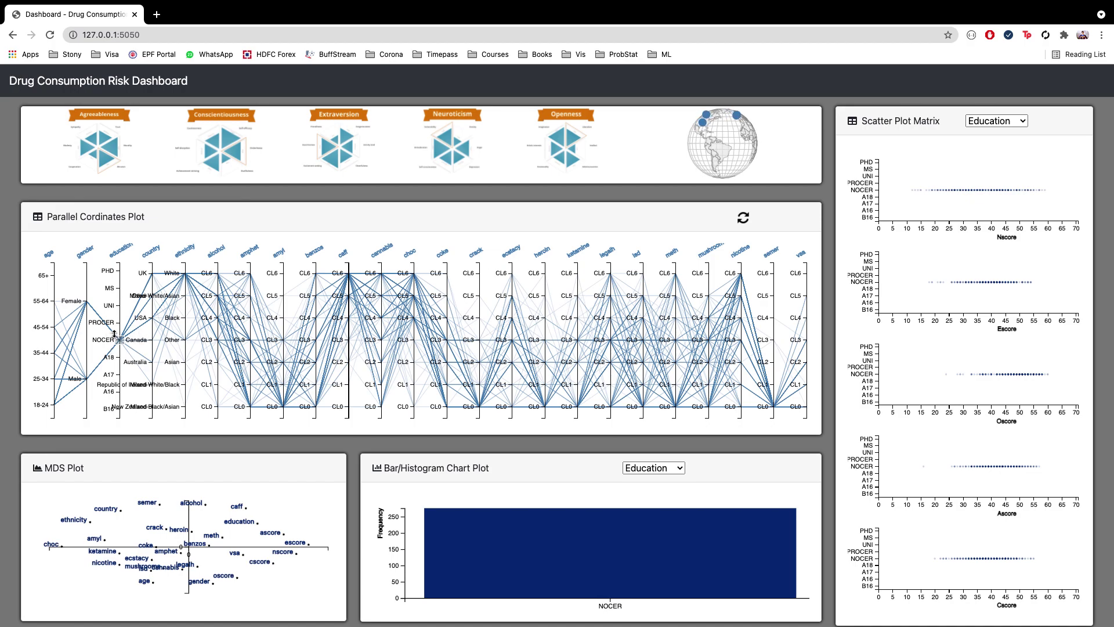
pyautogui.moveTo(720, 563)
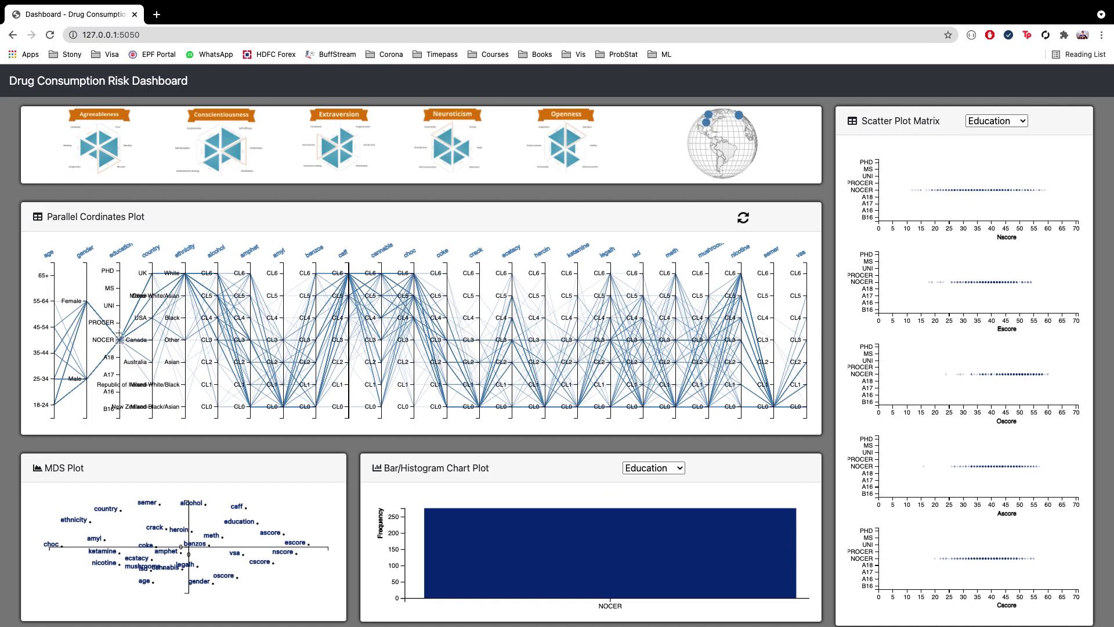
pyautogui.click(119, 324)
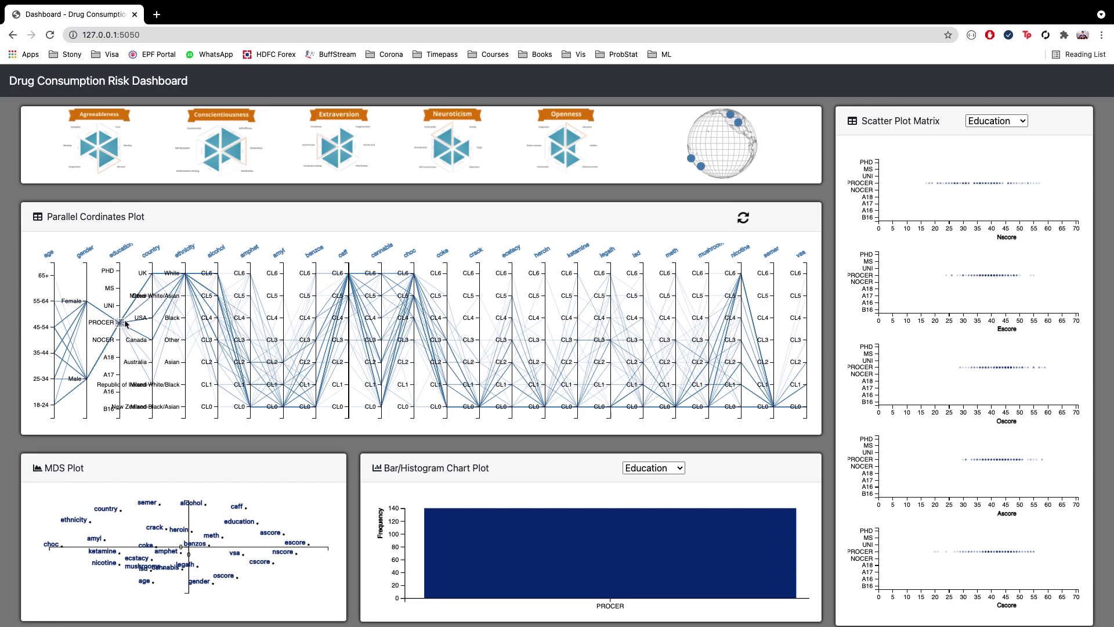
# - Move the education filter back to PHD and reset the parallel coordinates plot to all records
pyautogui.click(119, 288)
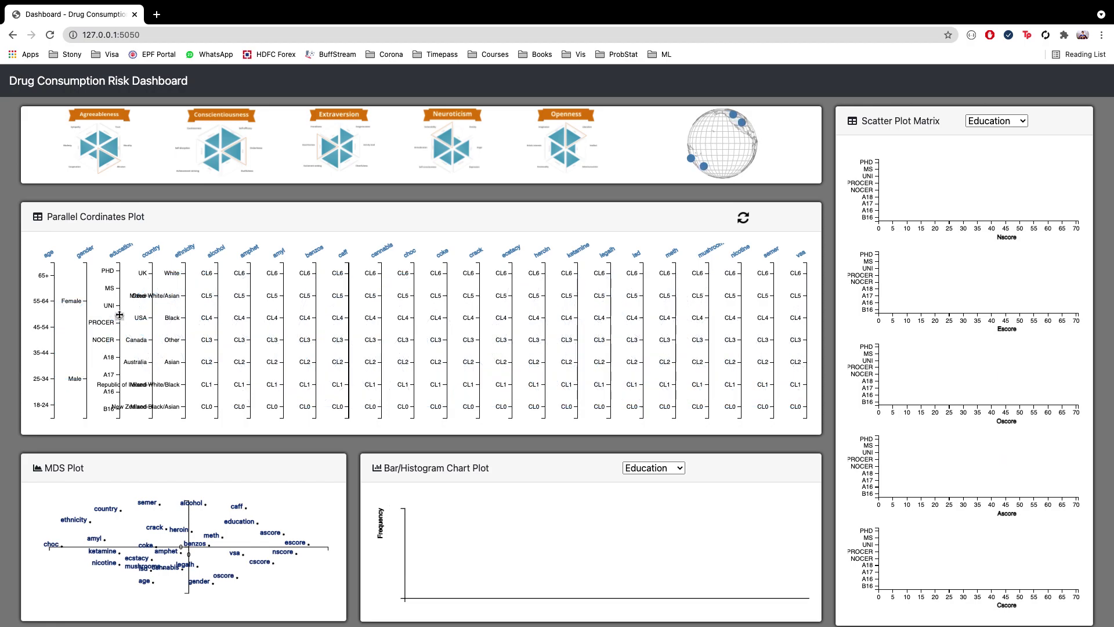
pyautogui.click(119, 272)
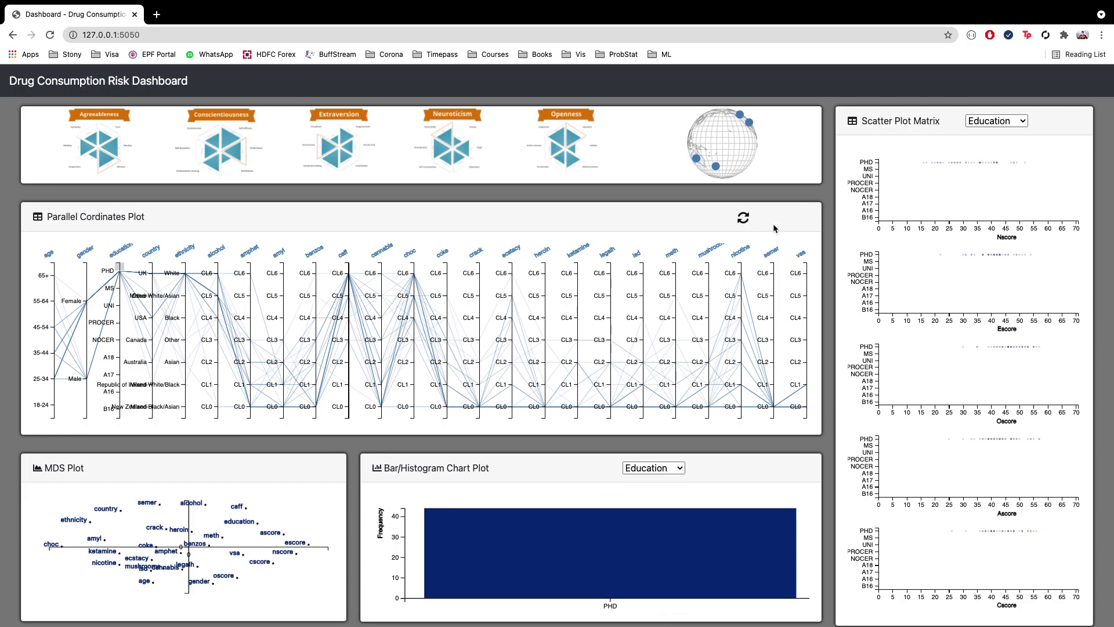
pyautogui.click(743, 219)
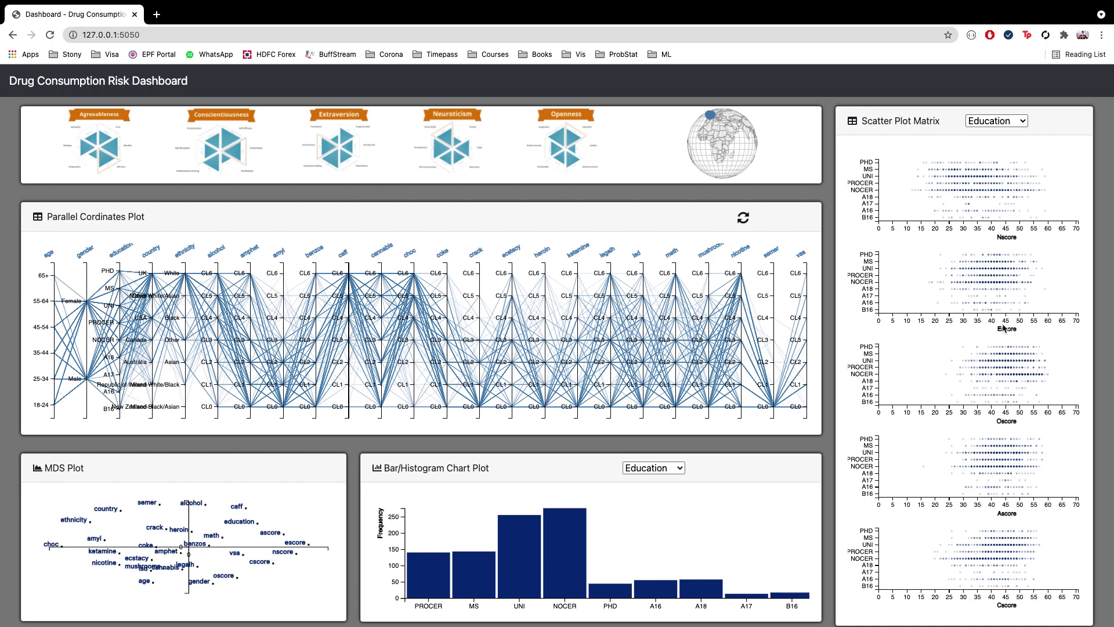
# - Set the Scatter Plot Matrix variable to Heroin and examine its distribution across the five trait scores
pyautogui.moveTo(1008, 605)
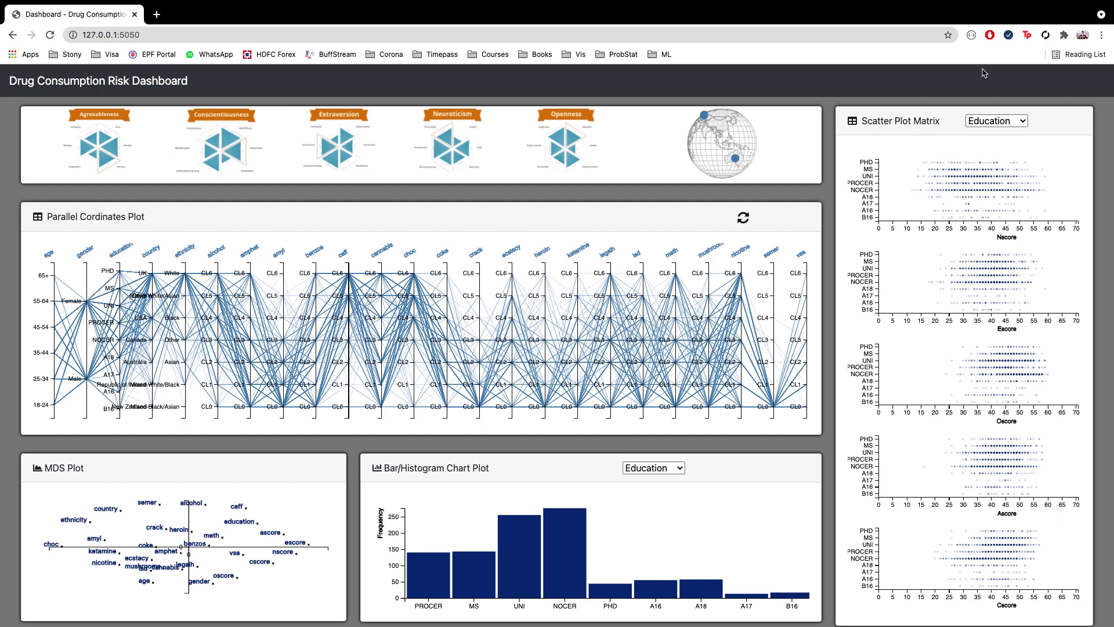
pyautogui.click(1009, 121)
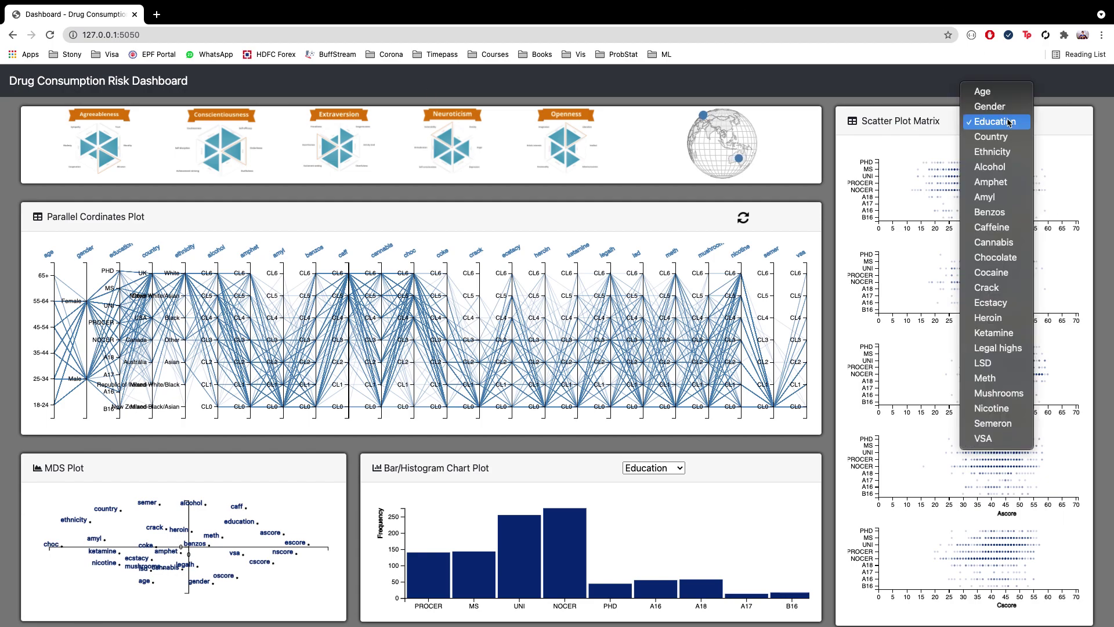
pyautogui.click(1022, 326)
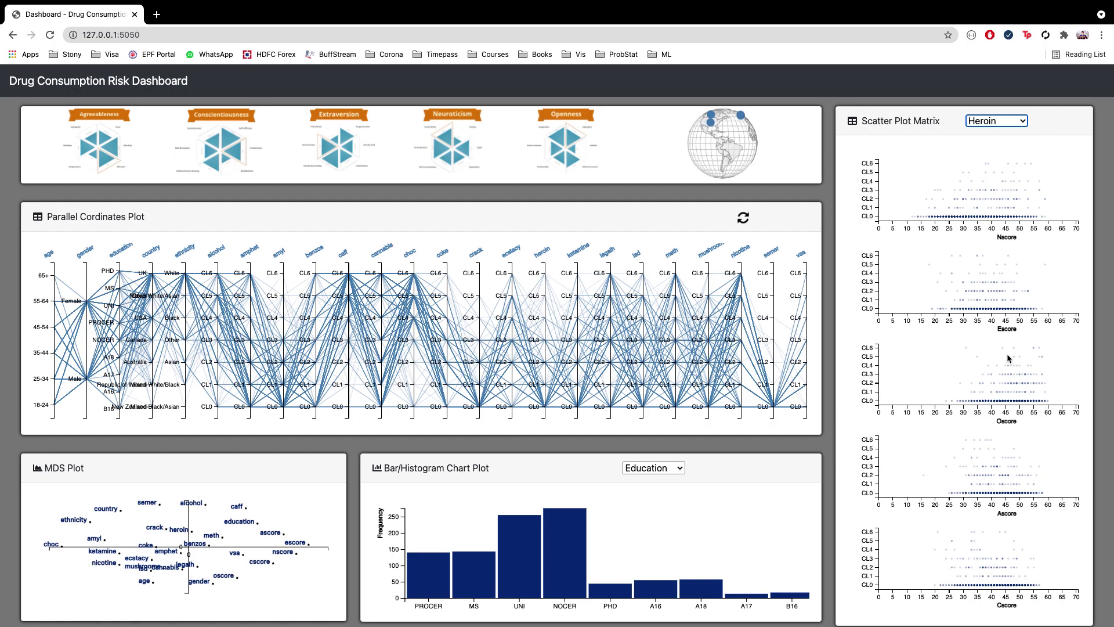
pyautogui.moveTo(1004, 418)
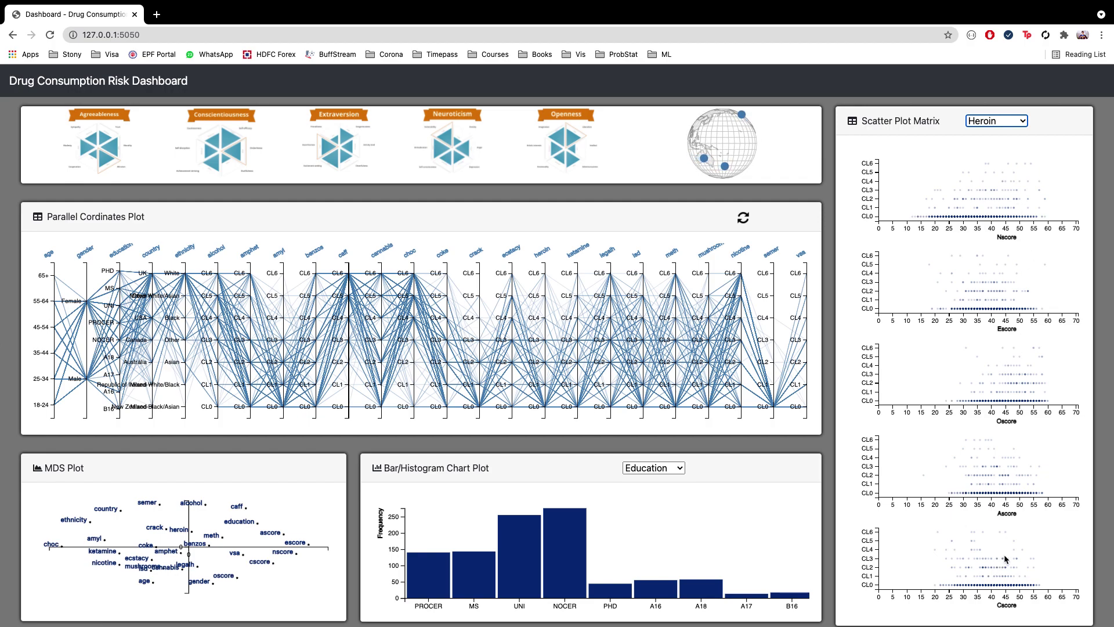
# - Switch the Scatter Plot Matrix variable to Cocaine
pyautogui.click(1001, 123)
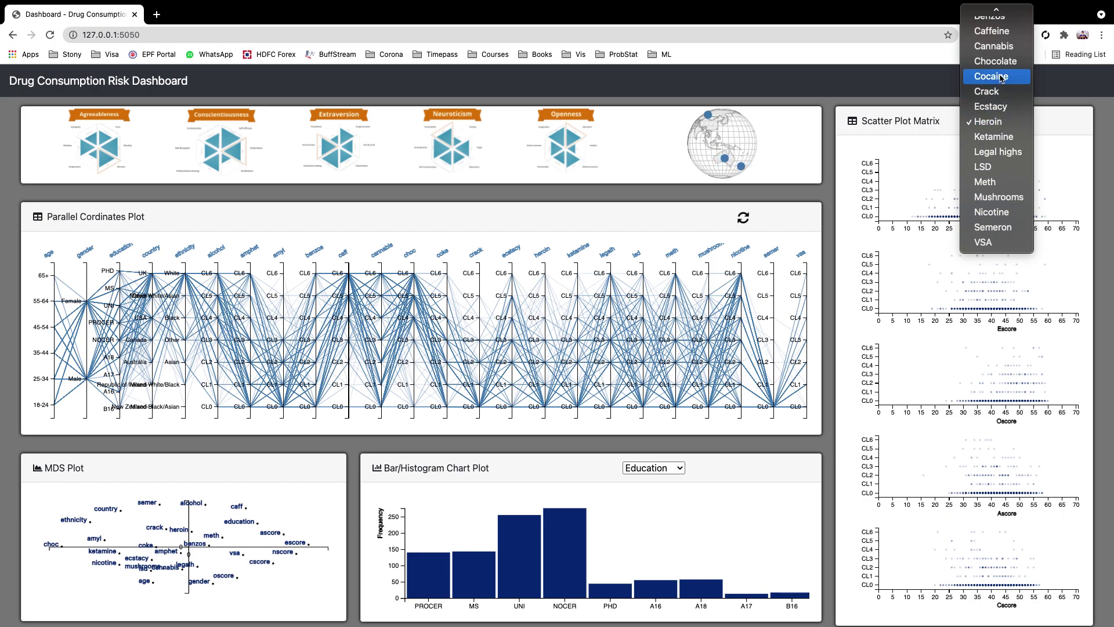
pyautogui.click(1032, 340)
pyautogui.press('Up')
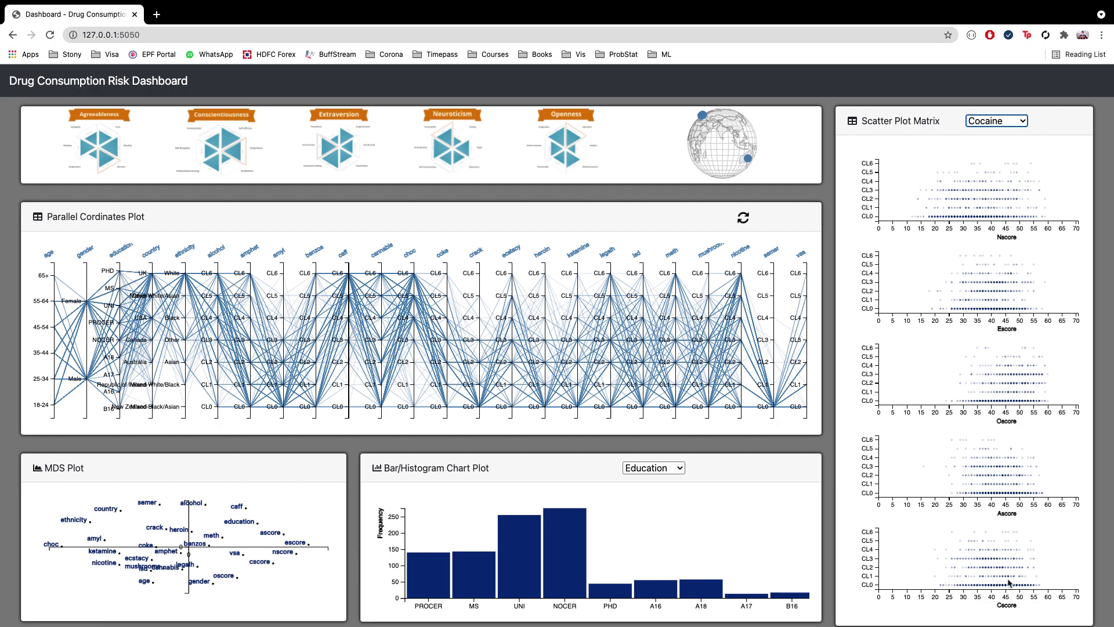
# - Set the Scatter Plot Matrix variable to Crack and examine its use levels against the five trait scores
pyautogui.click(995, 121)
pyautogui.press('Escape')
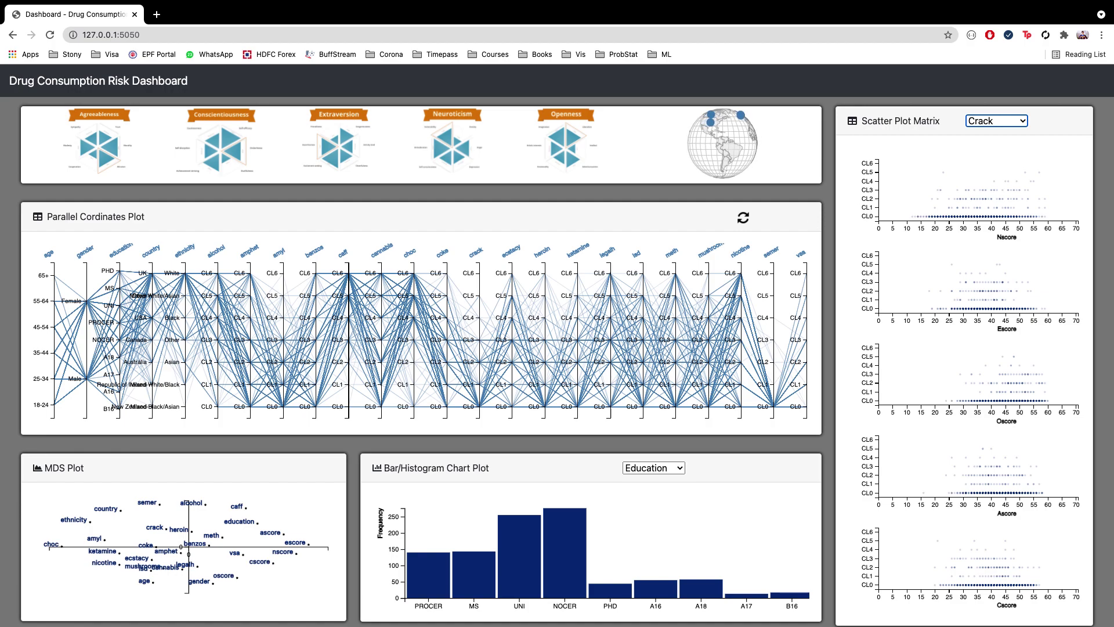
# - Change the Scatter Plot Matrix variable to LSD and inspect its distribution across the trait score plots
pyautogui.click(997, 121)
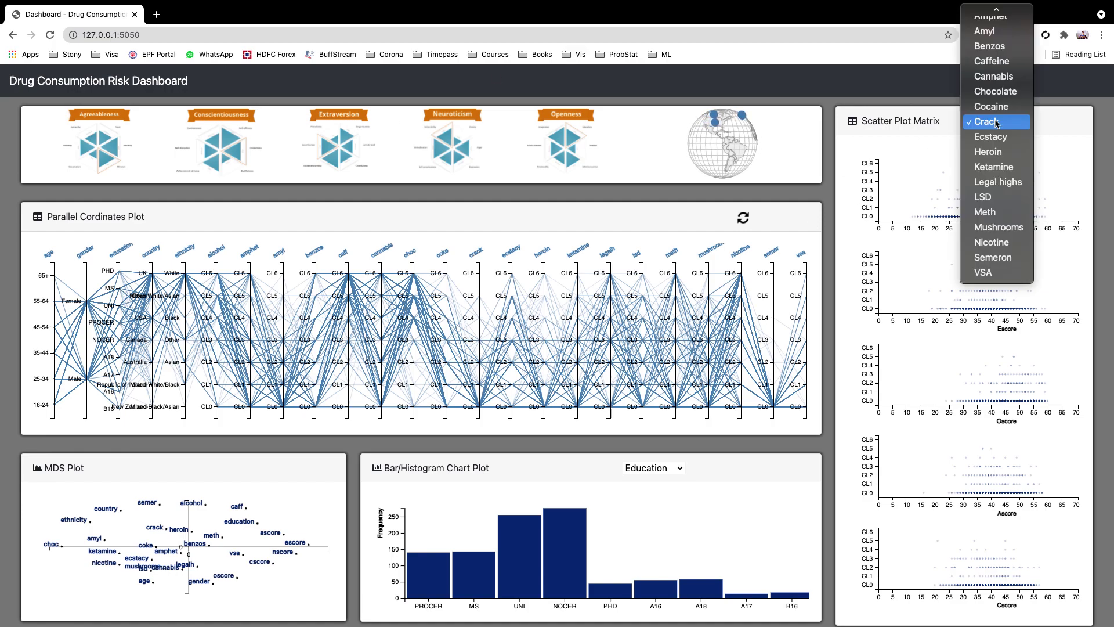
pyautogui.press('Escape')
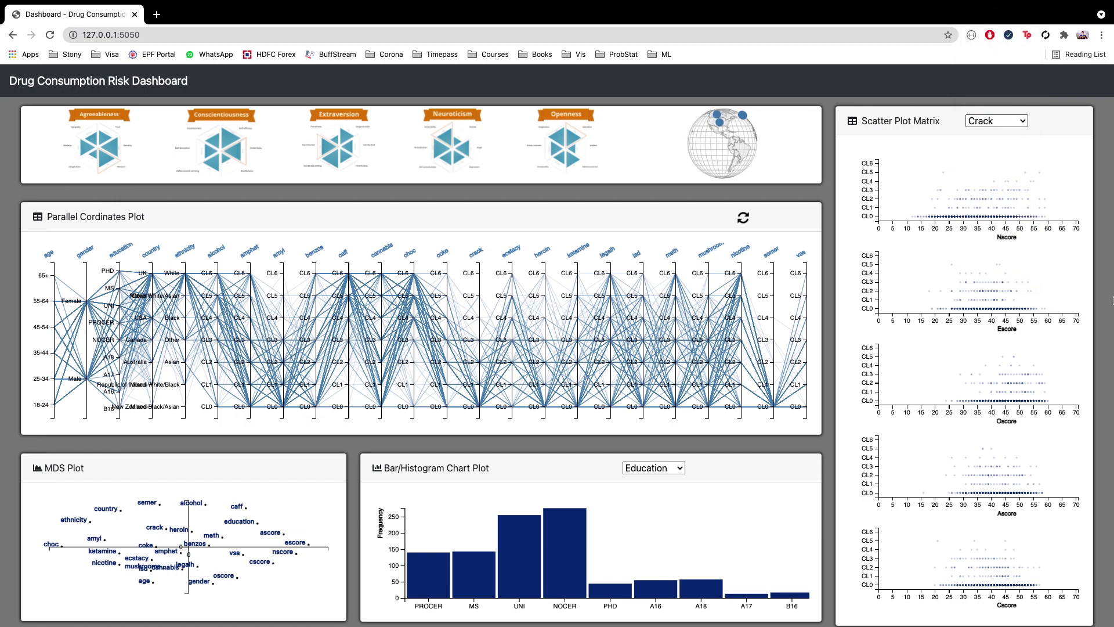
pyautogui.press('l')
pyautogui.press('s')
pyautogui.press('d')
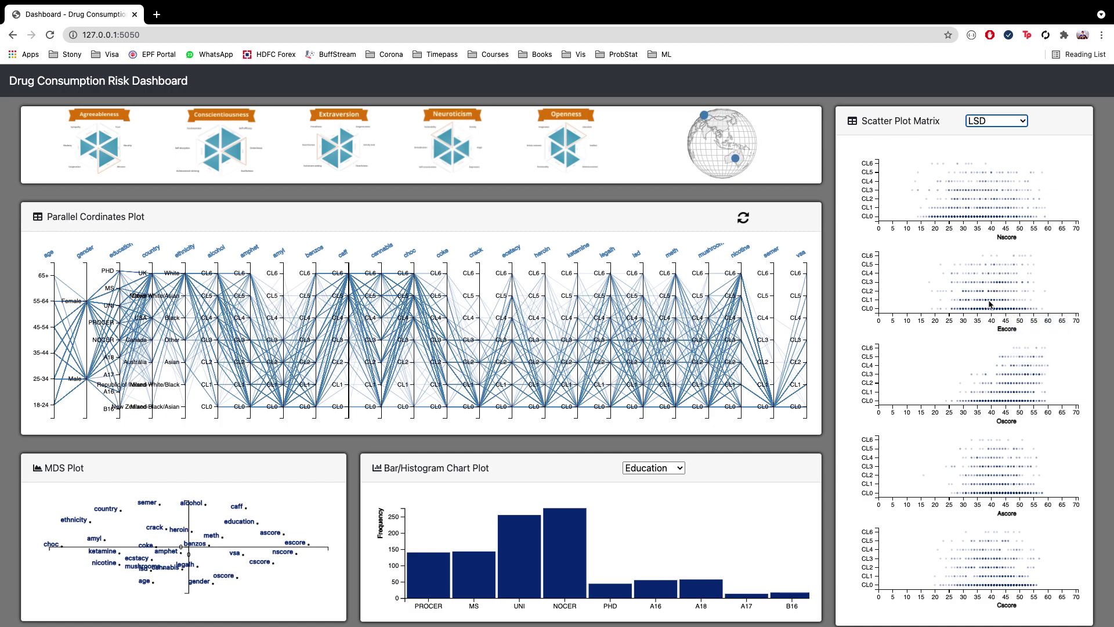
pyautogui.moveTo(1012, 328)
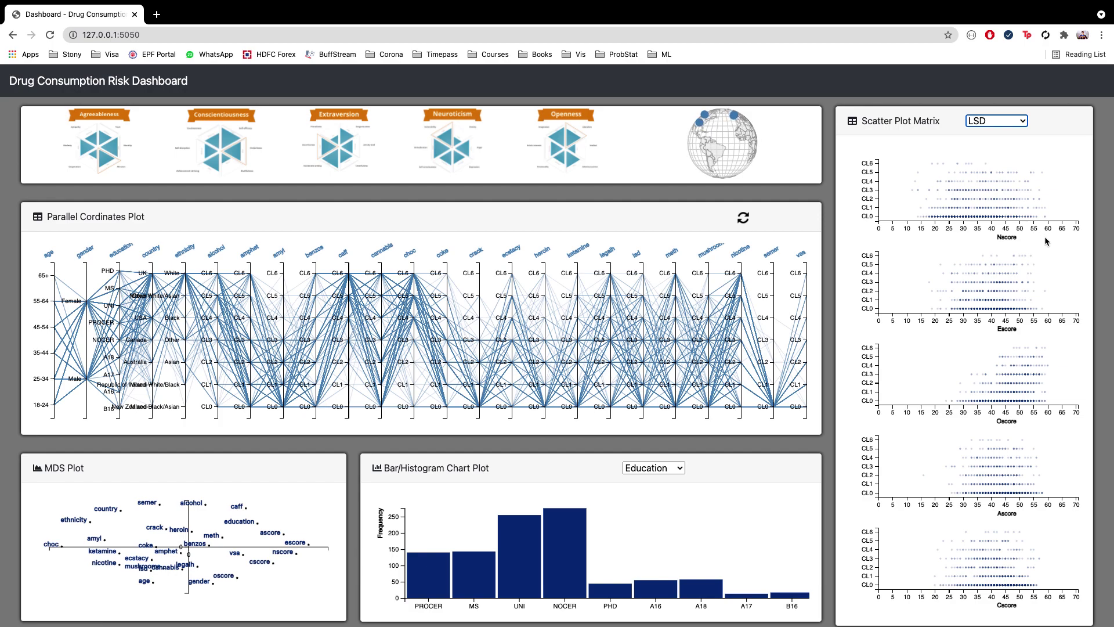
# - Switch the Scatter Plot Matrix variable to Cannabis and compare its use levels with the five trait scores
pyautogui.click(1007, 122)
pyautogui.scroll(5, 1008, 139)
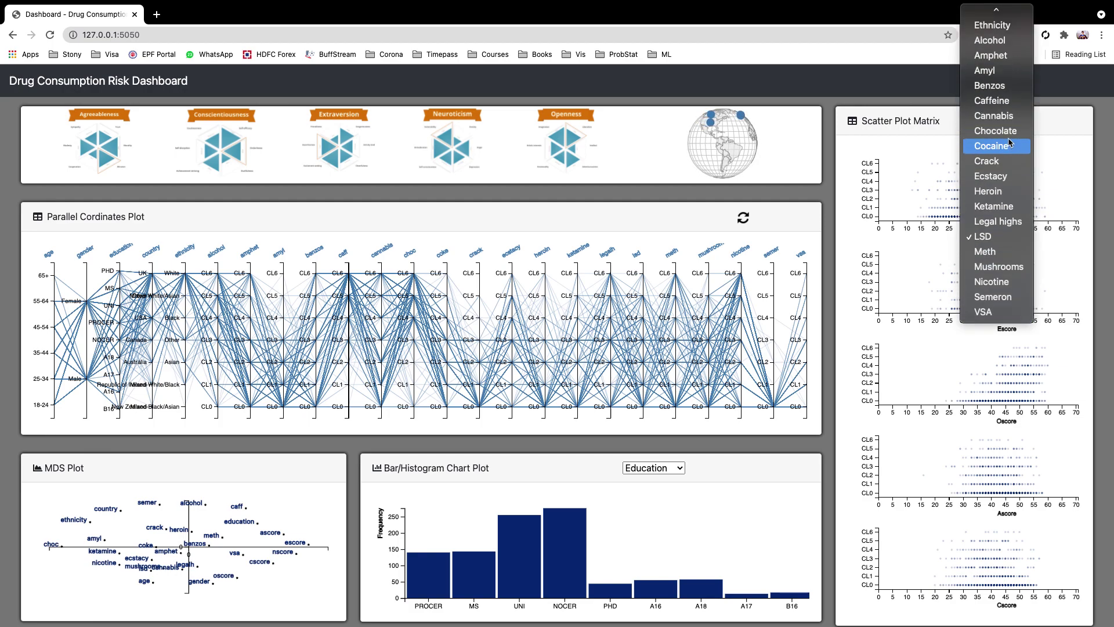
pyautogui.click(1043, 262)
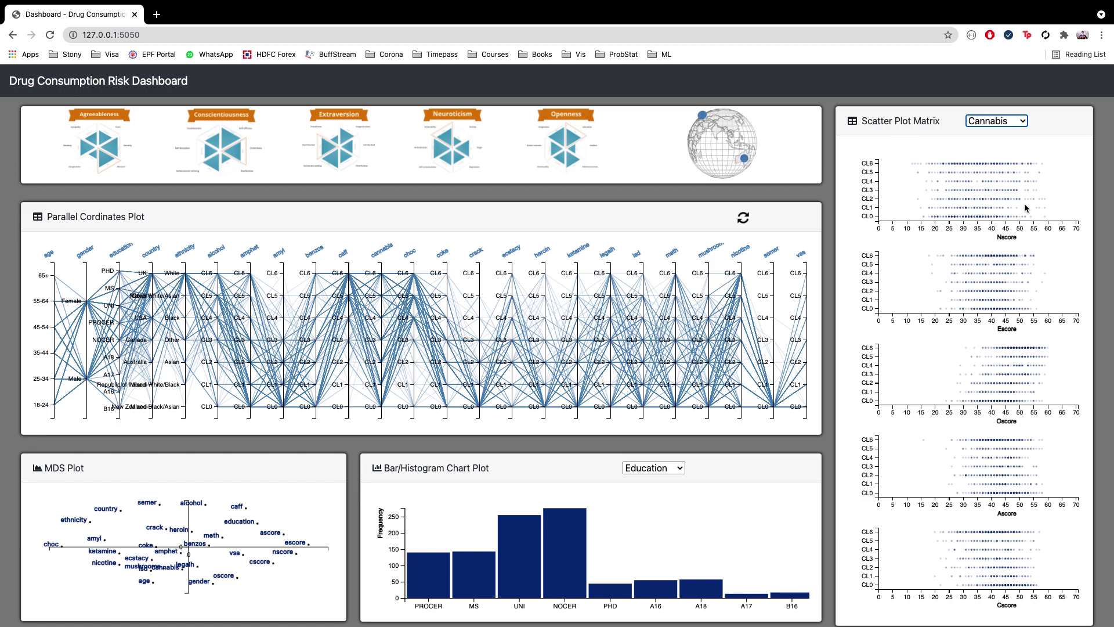
pyautogui.click(1007, 123)
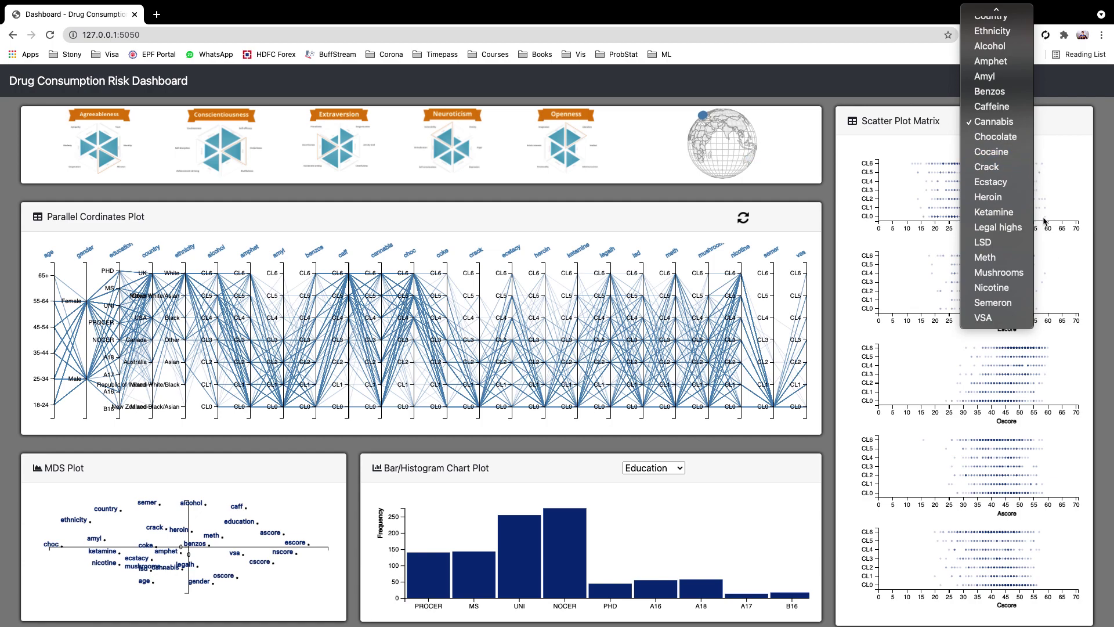
pyautogui.click(902, 251)
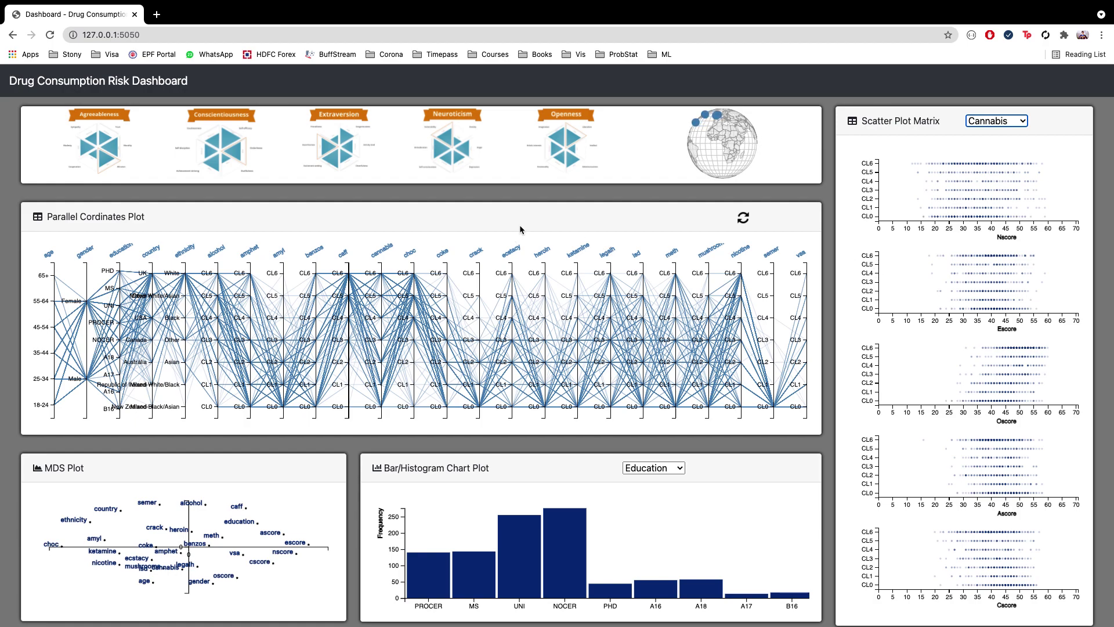
# - Reload the Drug Consumption Risk Dashboard page to reset all its plots and selections
pyautogui.moveTo(97, 3)
pyautogui.press('super+r')
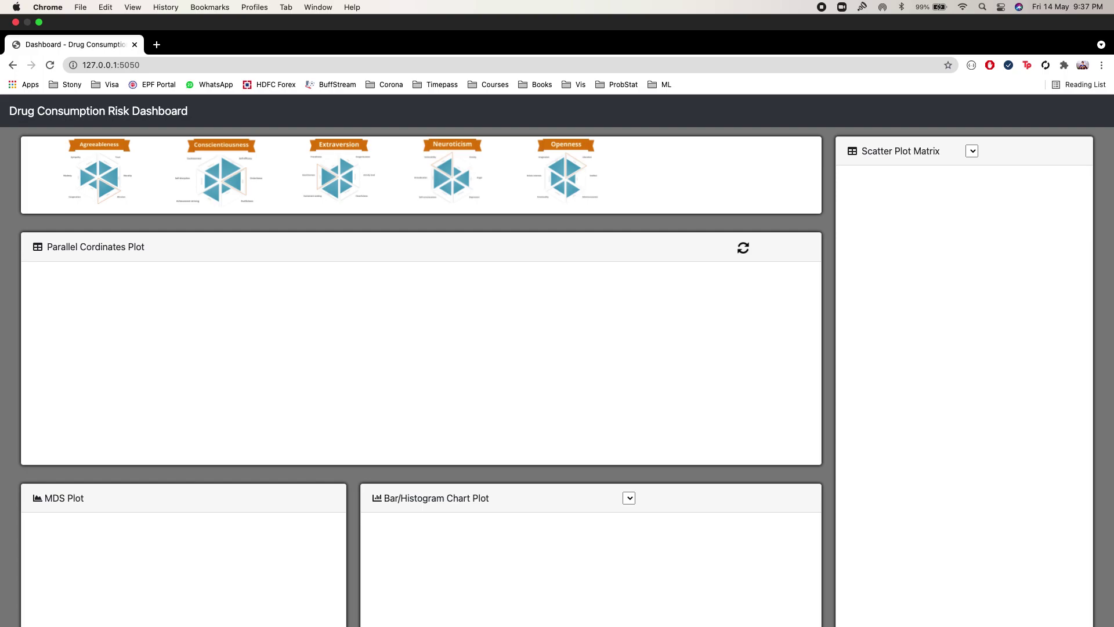